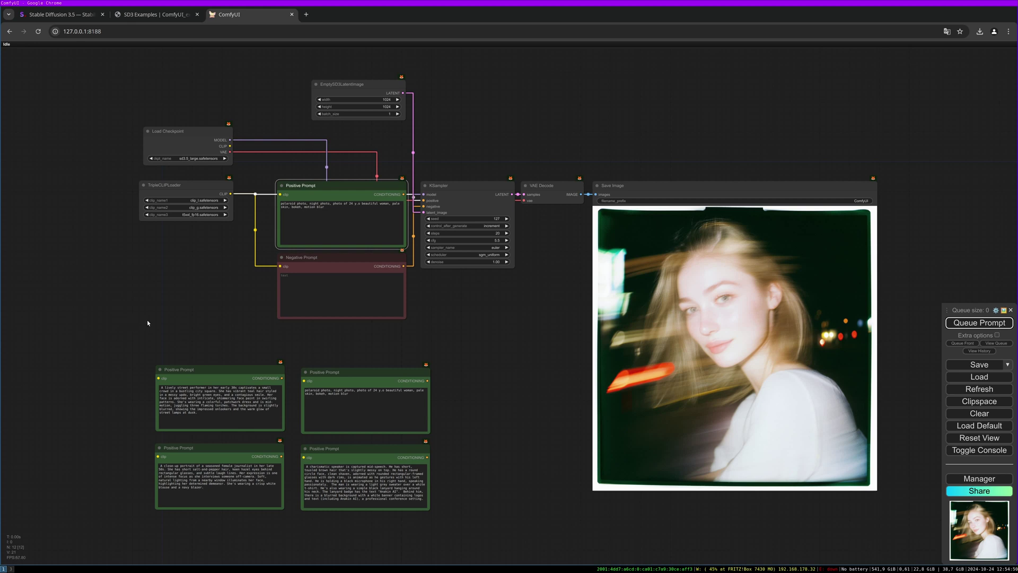
Read through the Stable Diffusion 3.5 announcement article, then move on to the SD3 Examples page
left_click(80, 19)
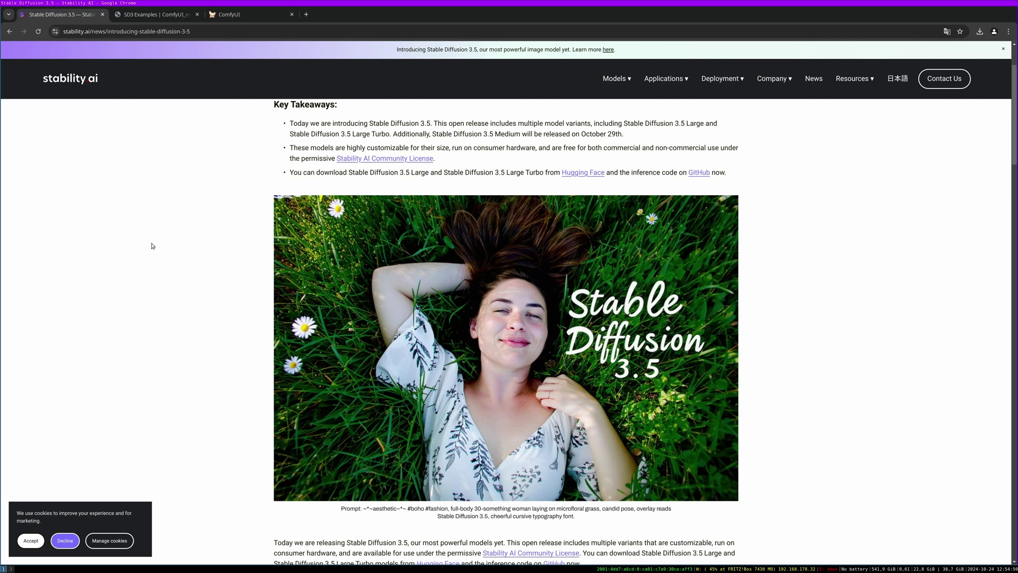
scroll(206, 265, "up", 3)
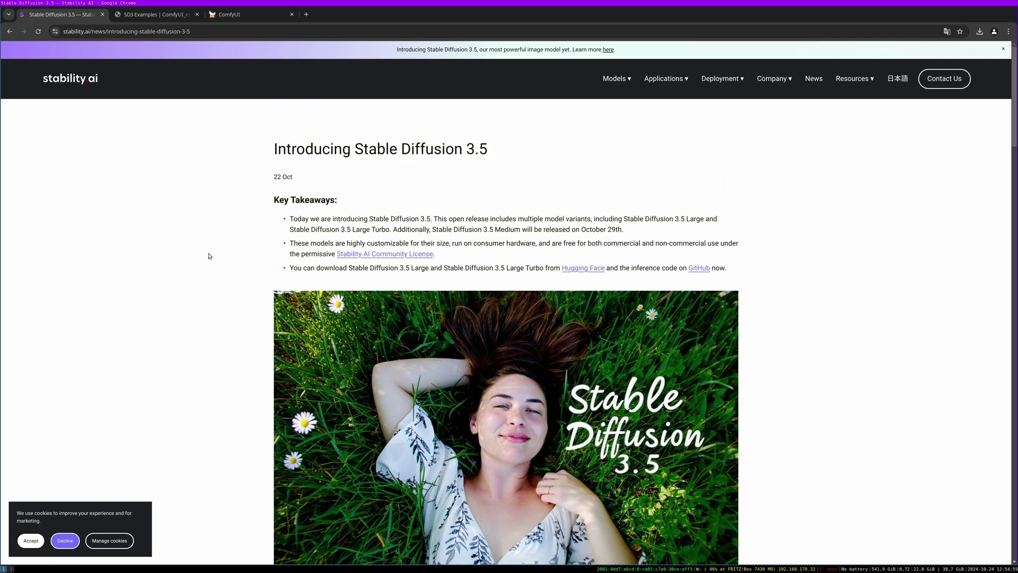
scroll(185, 280, "down", 3)
scroll(185, 280, "down", 6)
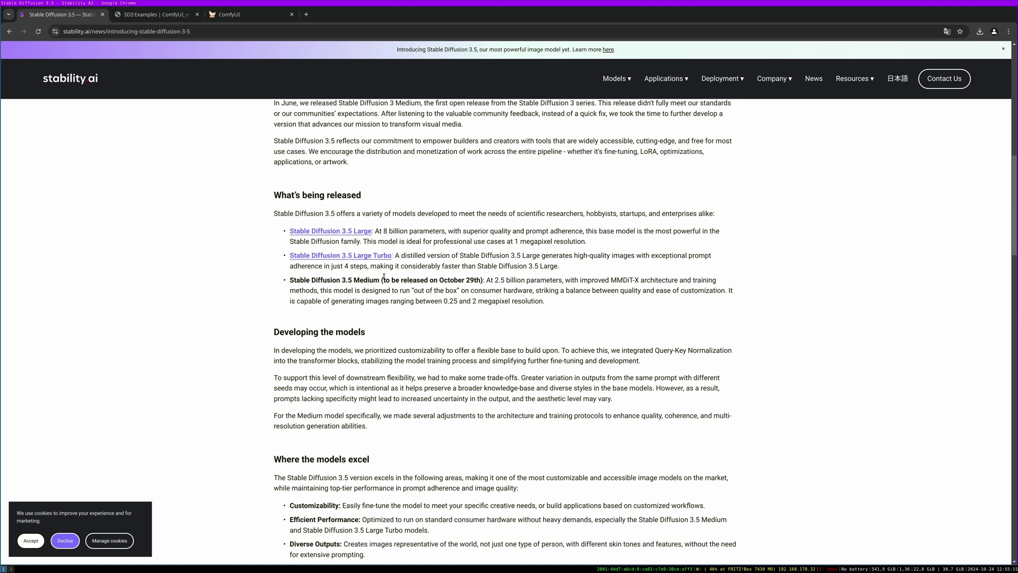
scroll(493, 362, "down", 5)
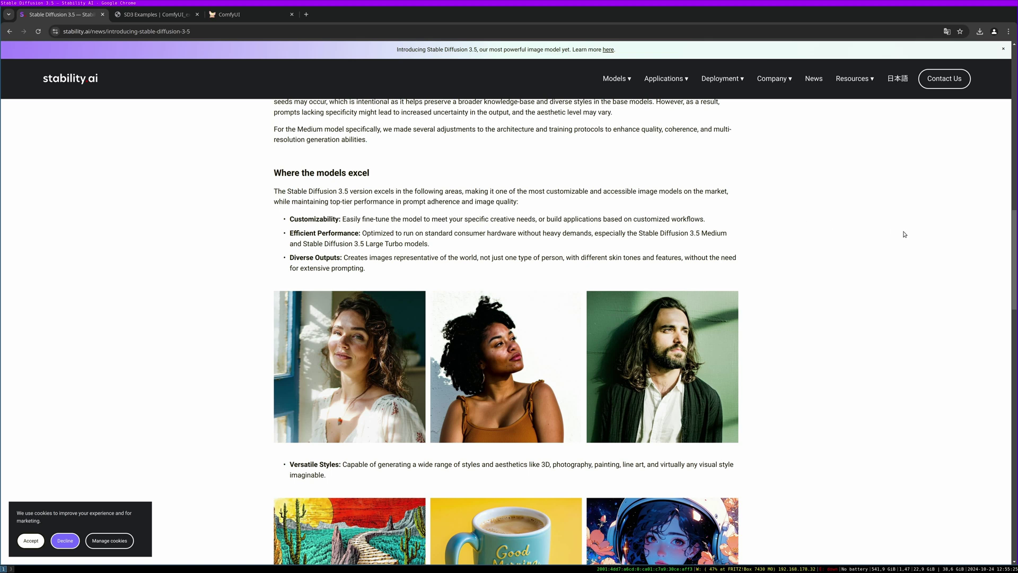
scroll(882, 266, "down", 8)
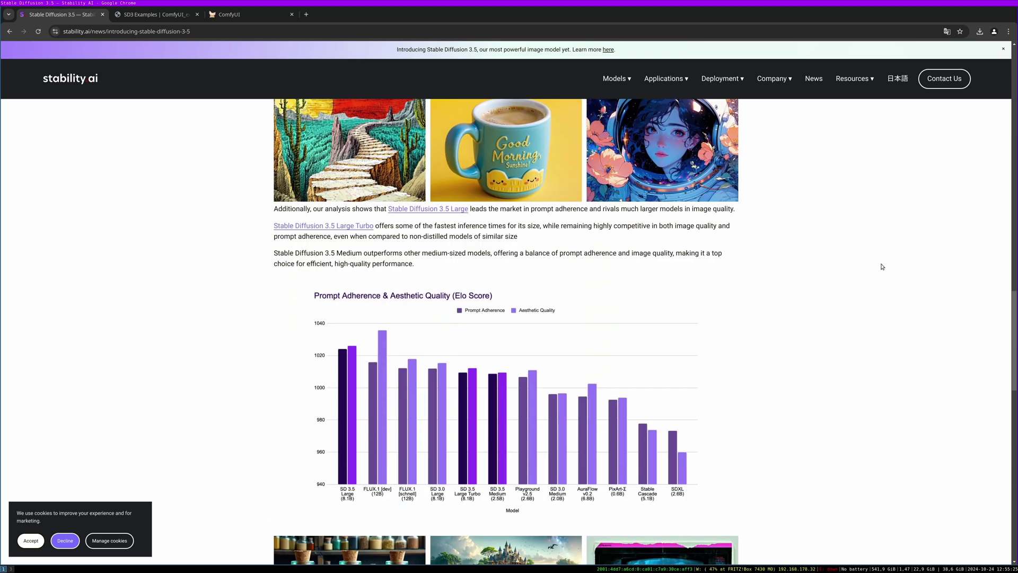
scroll(883, 267, "down", 1)
key("ctrl+Tab")
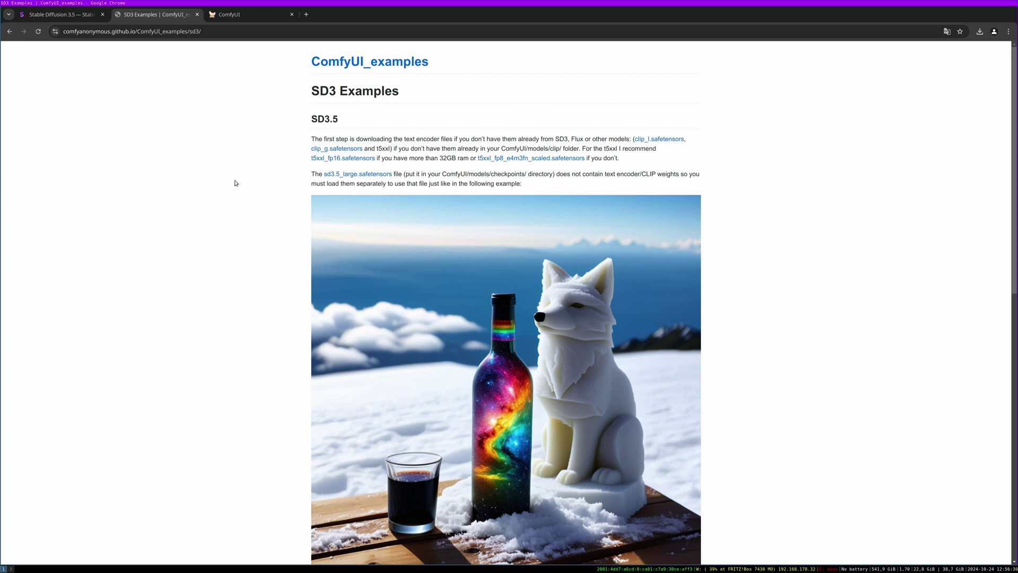
Open the sd3.5_large.safetensors repository and browse its file list showing the 16.5 GB checkpoint
left_click(377, 177)
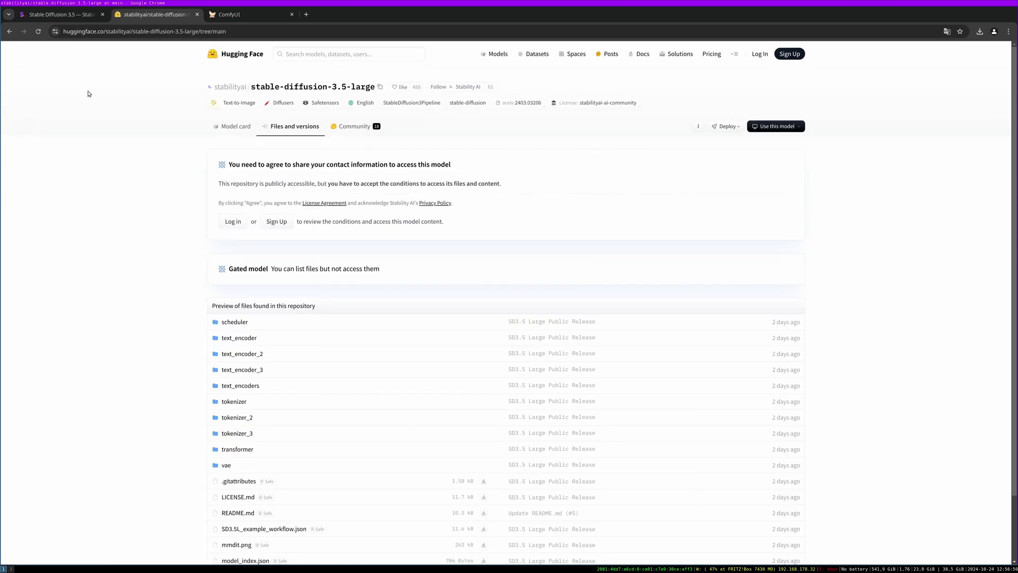
scroll(116, 169, "down", 1)
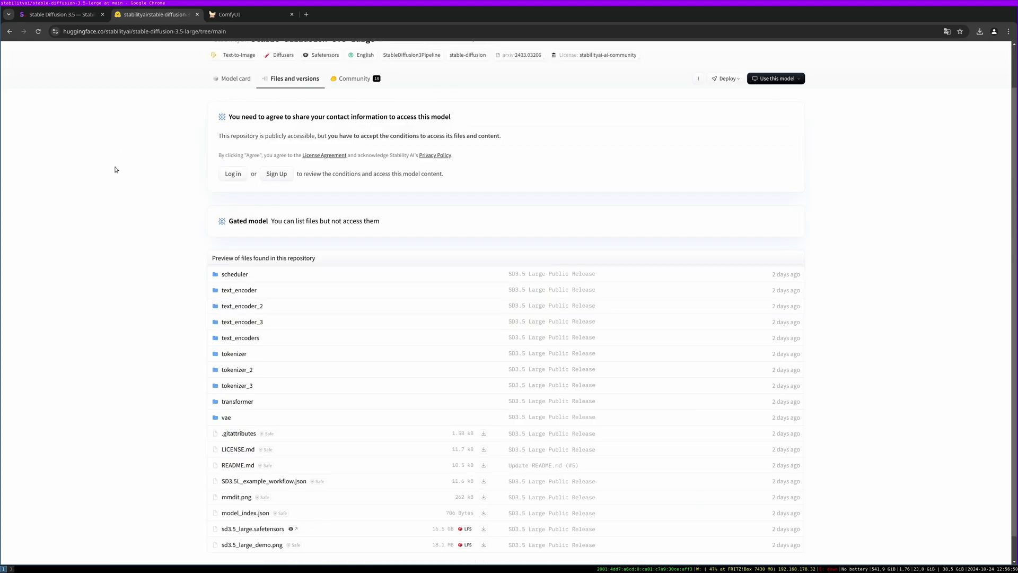
scroll(116, 169, "down", 1)
scroll(116, 169, "up", 2)
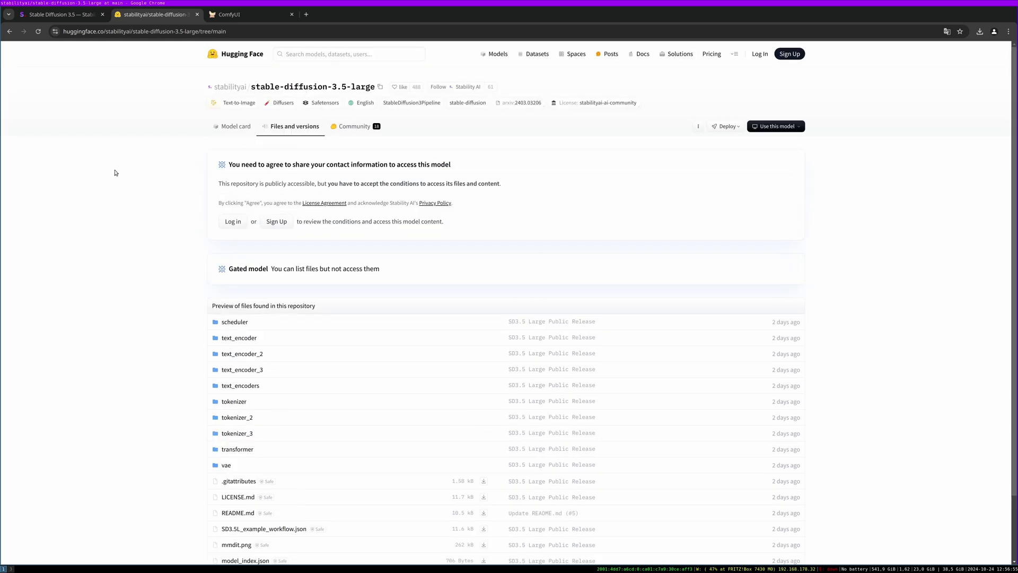
scroll(122, 182, "down", 1)
scroll(122, 182, "down", 1)
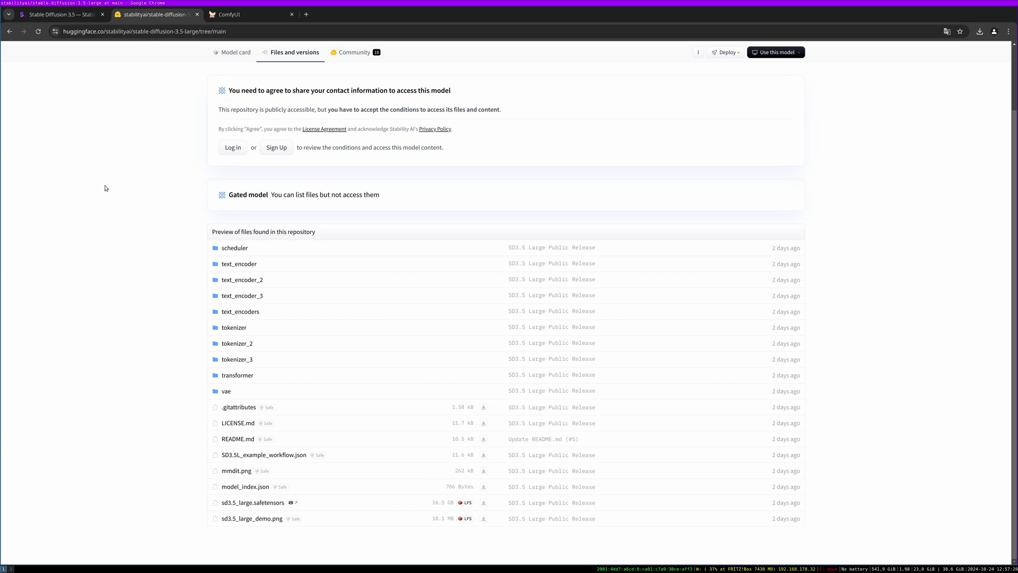
Return to the ComfyUI workflow and nudge the Load Checkpoint node slightly right
left_click(233, 15)
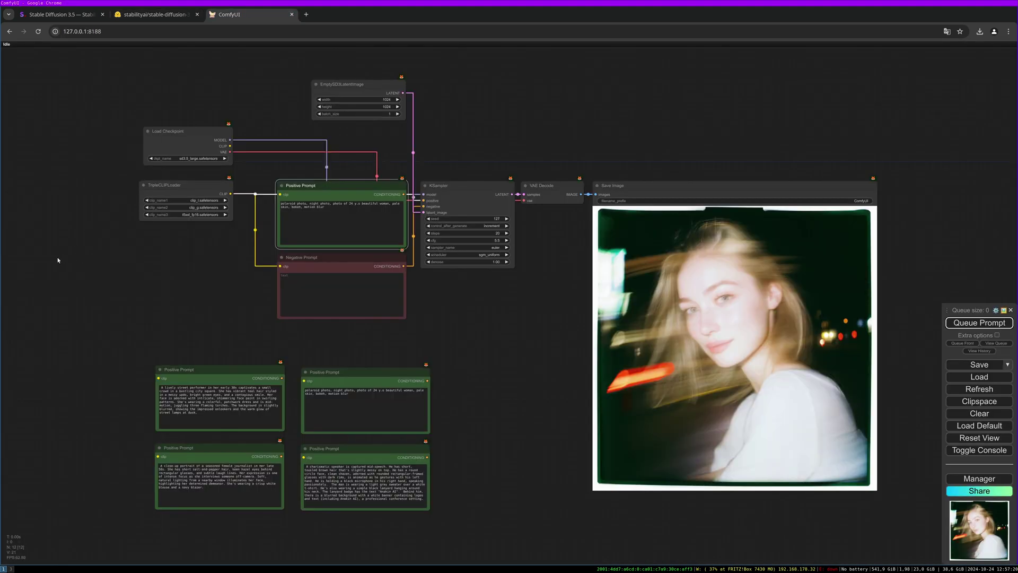
left_click(181, 128)
left_click_drag(196, 92, 207, 106)
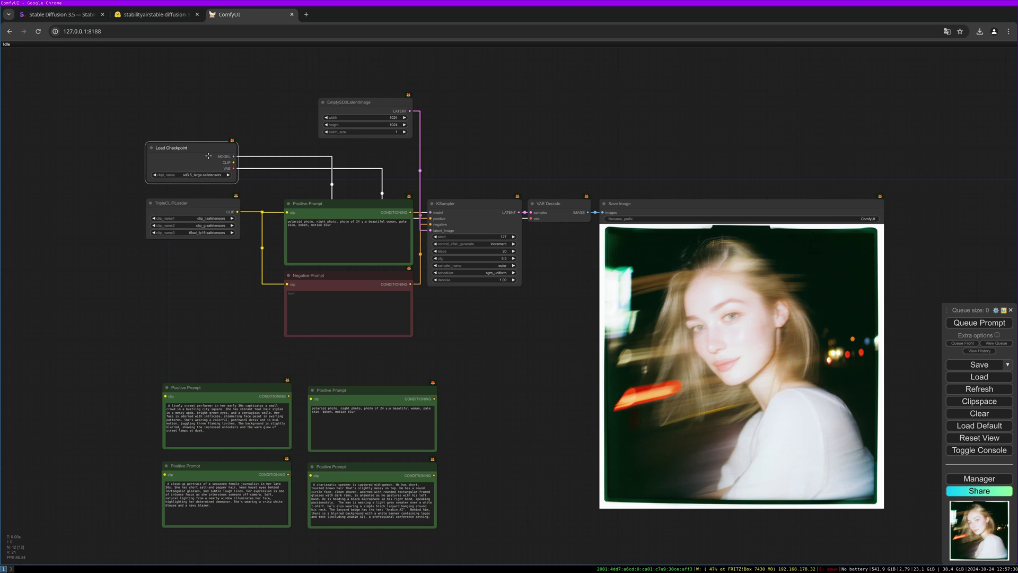
left_click_drag(208, 156, 212, 156)
Nudge the TripleCLIPLoader, Positive Prompt and EmptySD3LatentImage nodes slightly into place
left_click(188, 207)
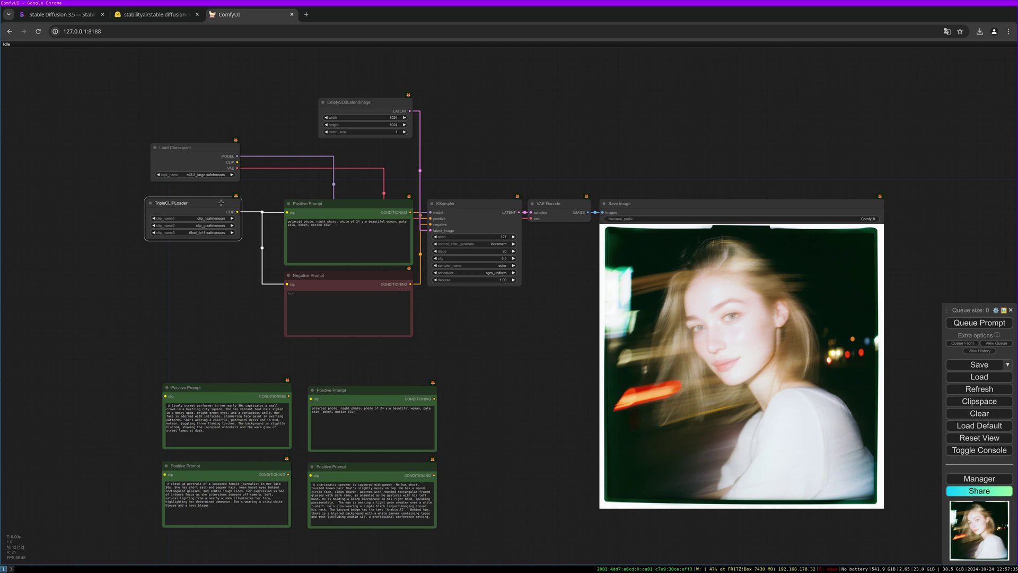
left_click_drag(221, 203, 223, 204)
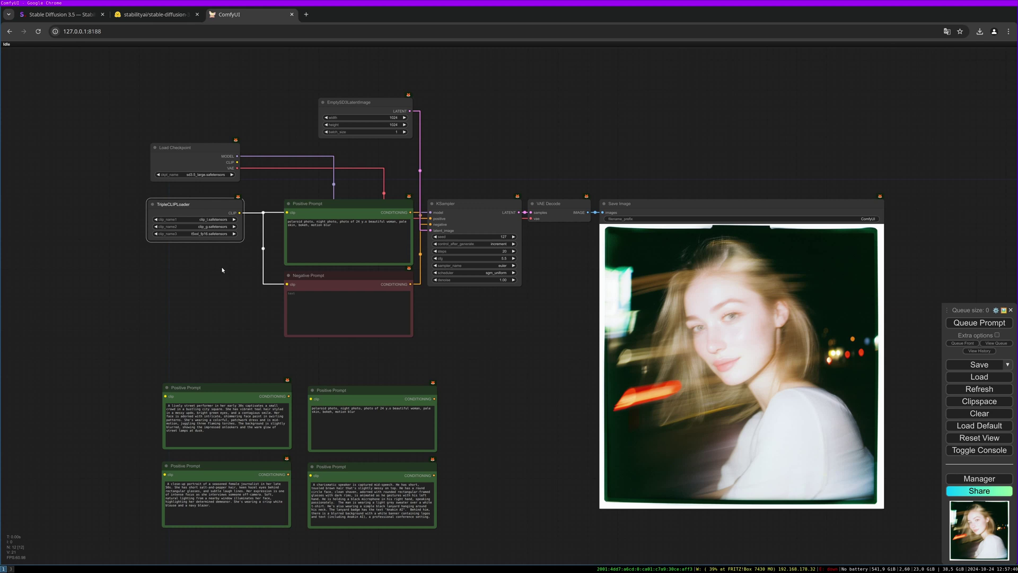
left_click_drag(328, 204, 328, 200)
left_click_drag(400, 107, 403, 112)
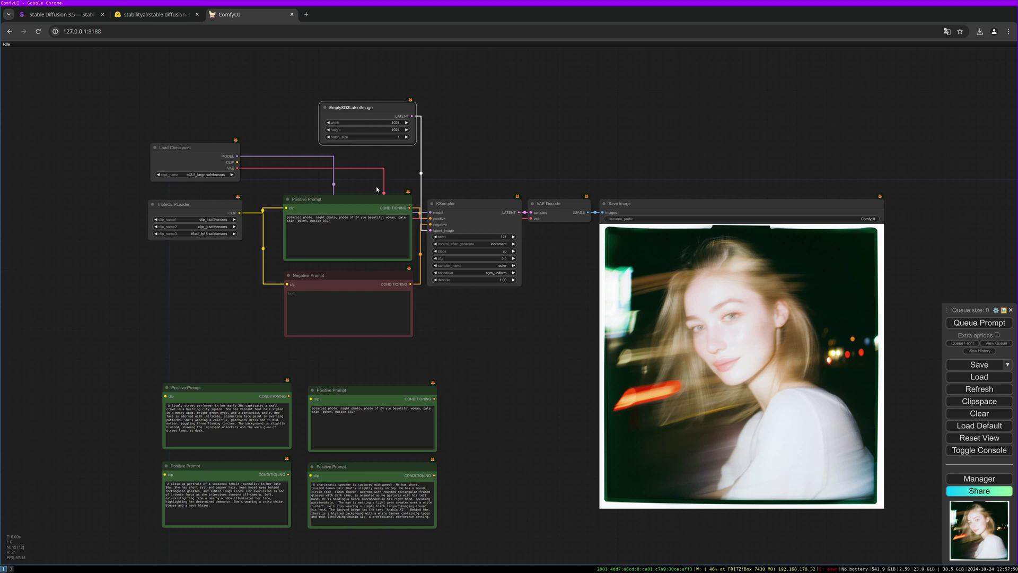
left_click_drag(381, 103, 380, 107)
Zoom in on the KSampler beside the Positive and Negative Prompt nodes and raise it slightly
left_click(371, 239)
left_click(364, 319)
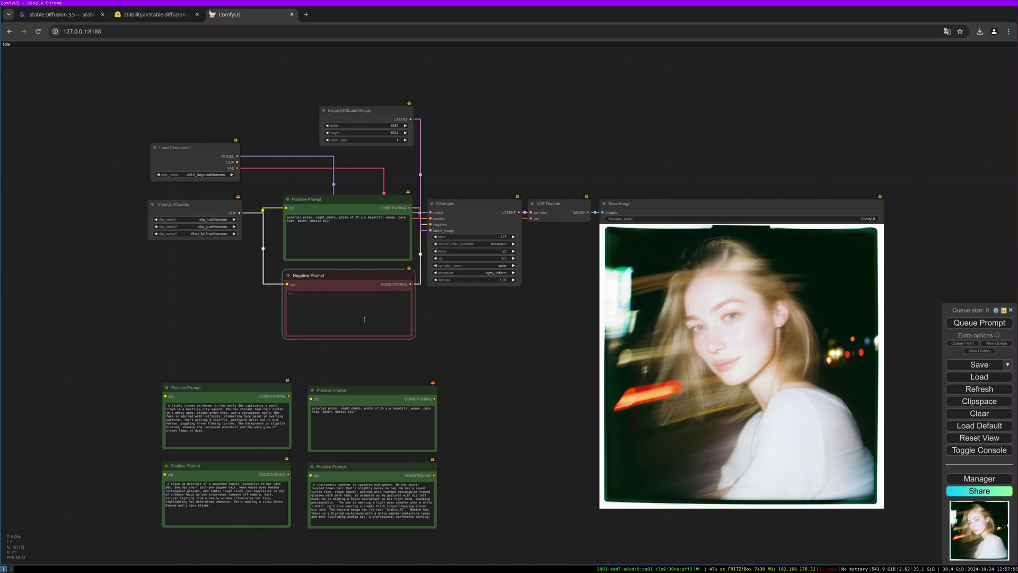
left_click(478, 204)
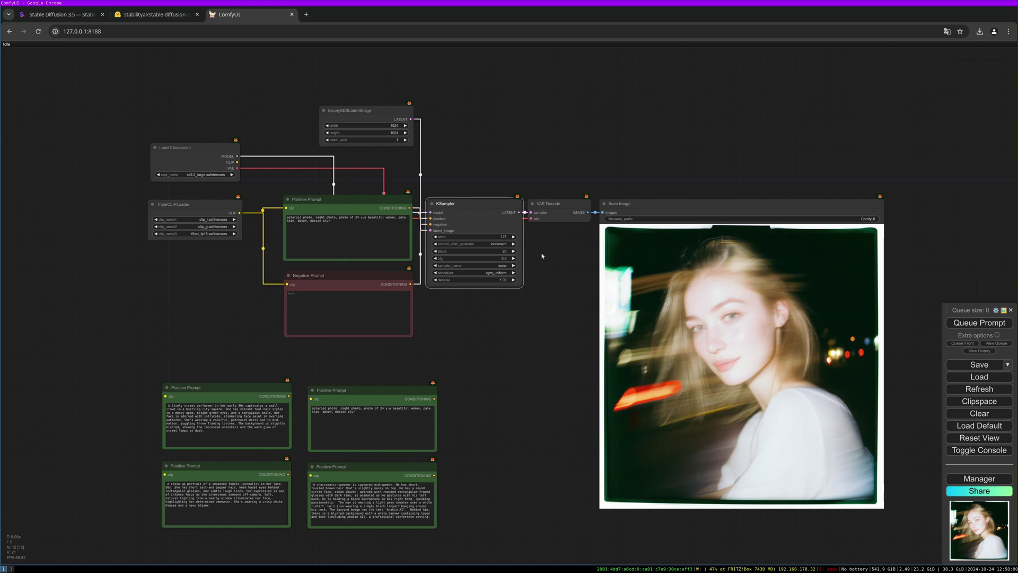
scroll(496, 291, "up", 2)
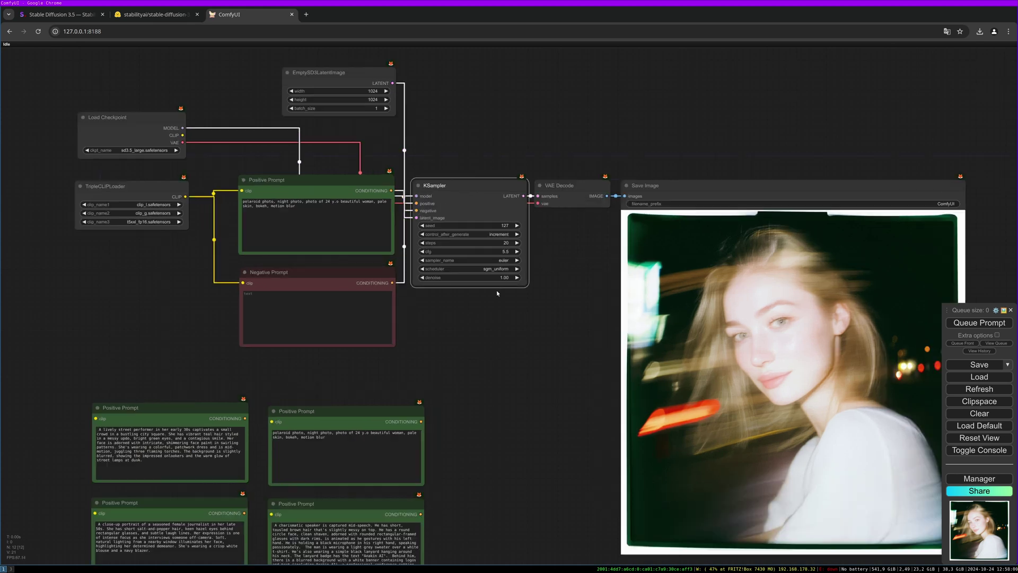
left_click_drag(495, 291, 480, 303)
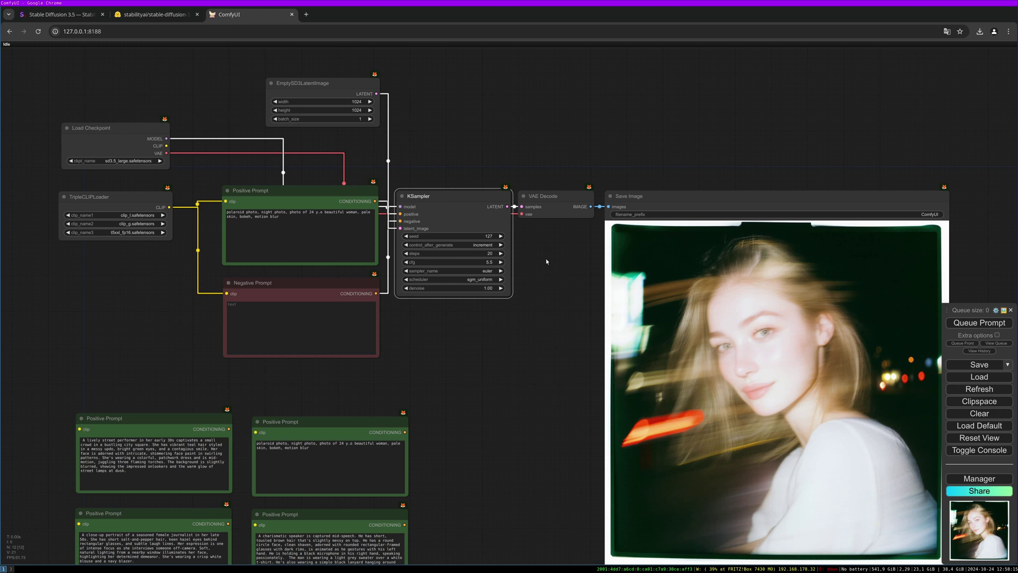
left_click_drag(553, 216, 528, 154)
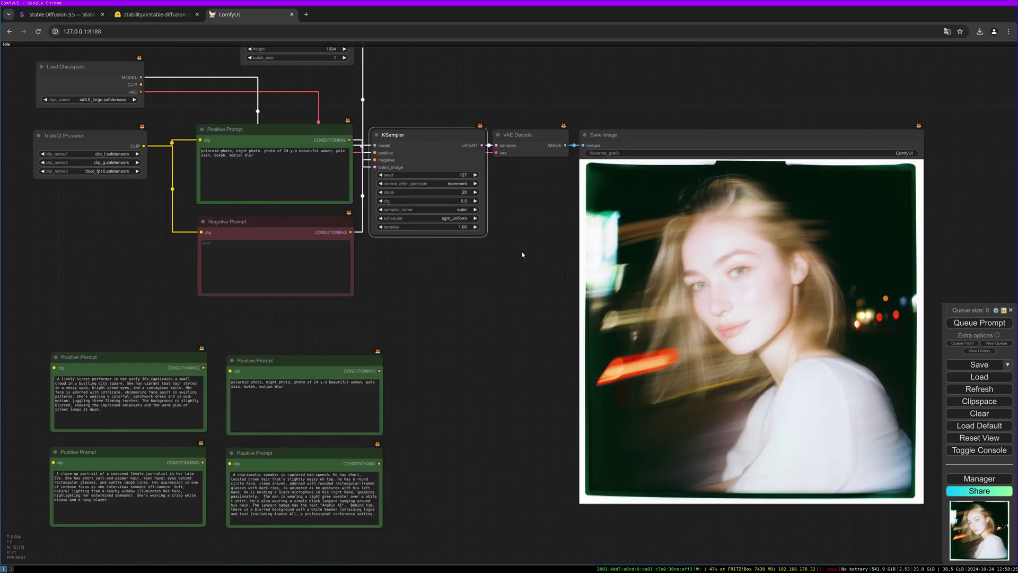
left_click_drag(419, 135, 417, 115)
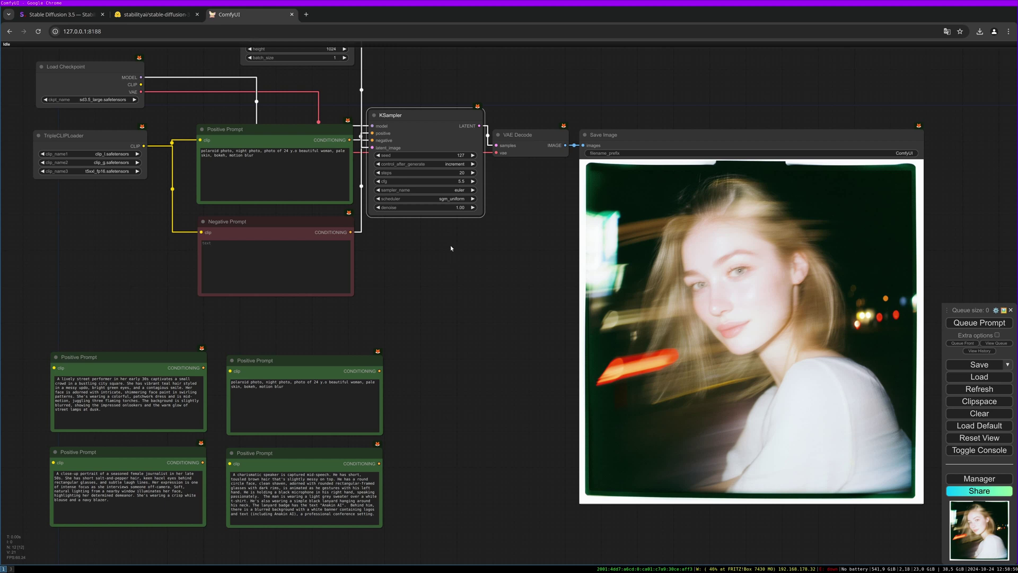
left_click_drag(450, 247, 459, 255)
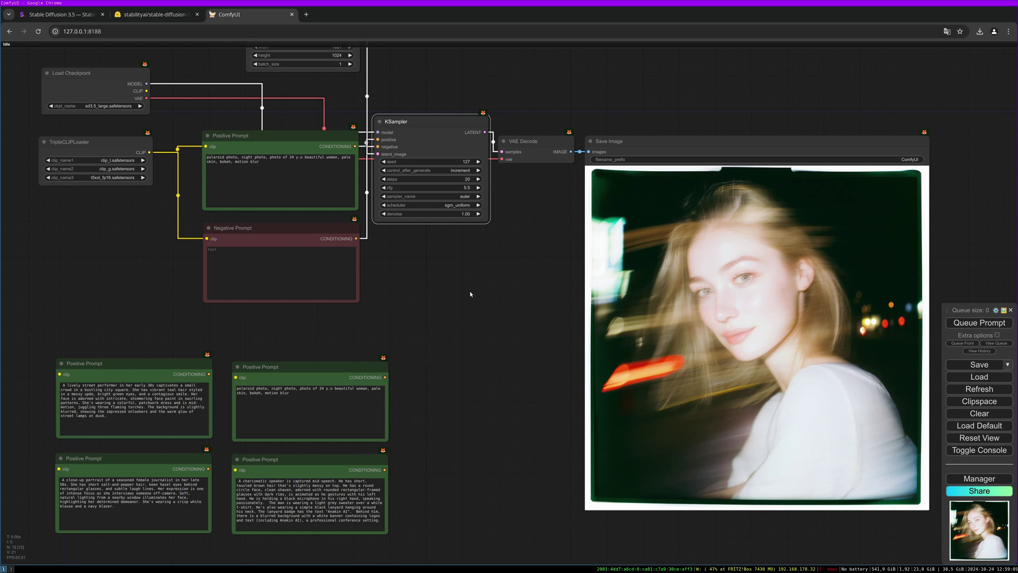
scroll(470, 292, "up", 2)
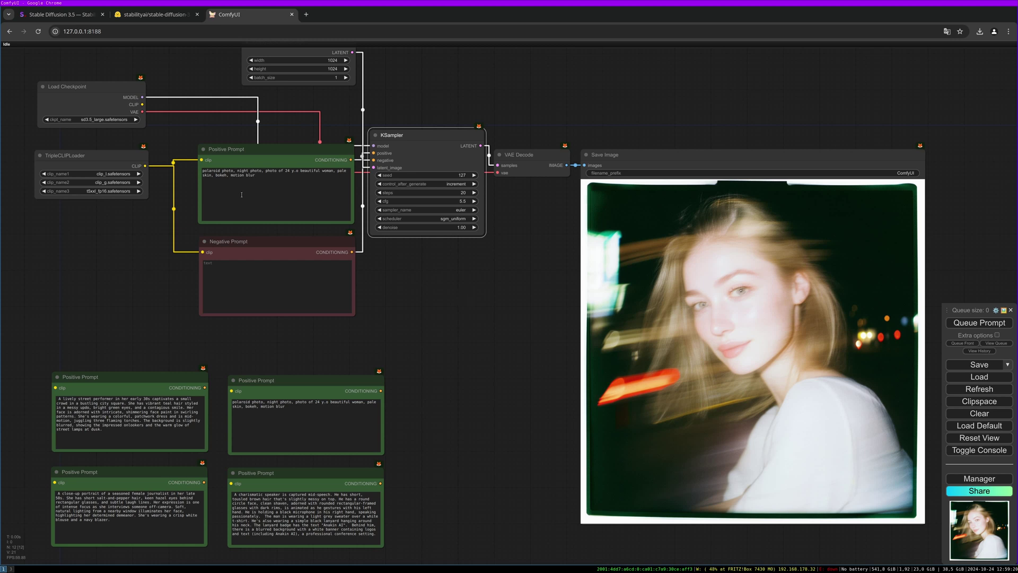
Nudge the Negative Prompt node and queue a new night portrait at seed 128
left_click_drag(228, 241, 231, 238)
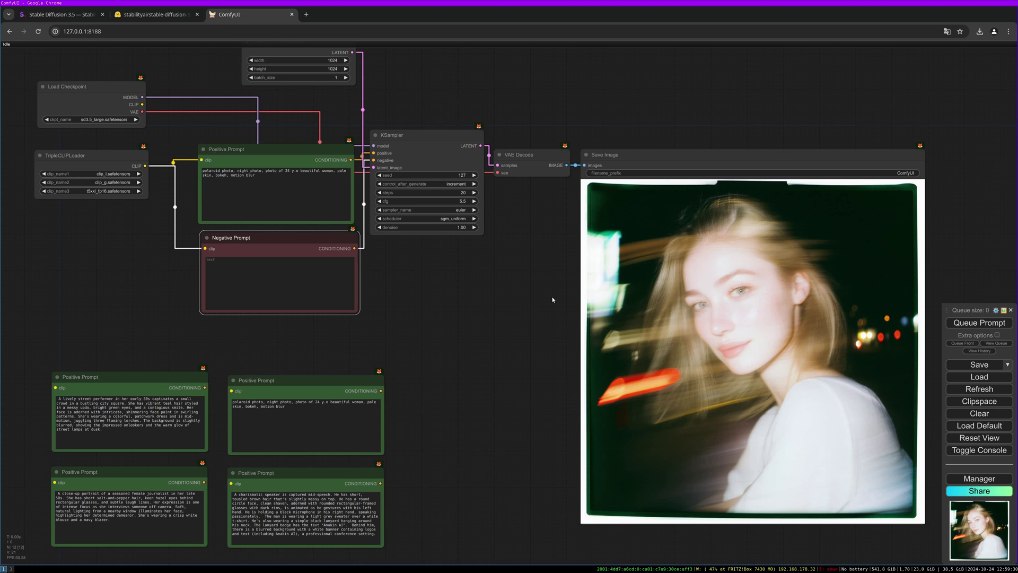
left_click(980, 323)
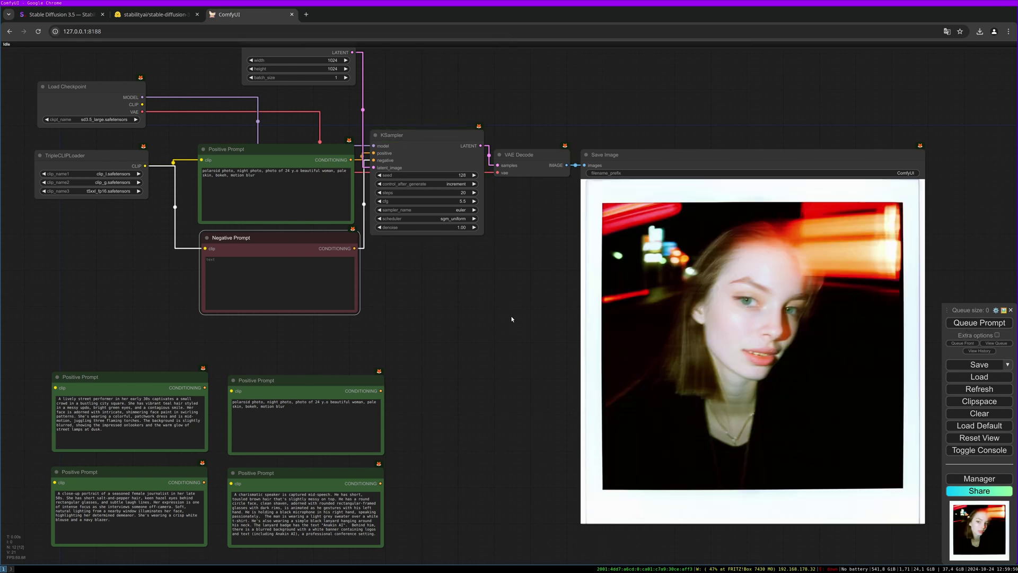
Copy the speaker prompt into the main Positive Prompt and generate the conference speaker portrait
left_click(330, 537)
key("ctrl+a")
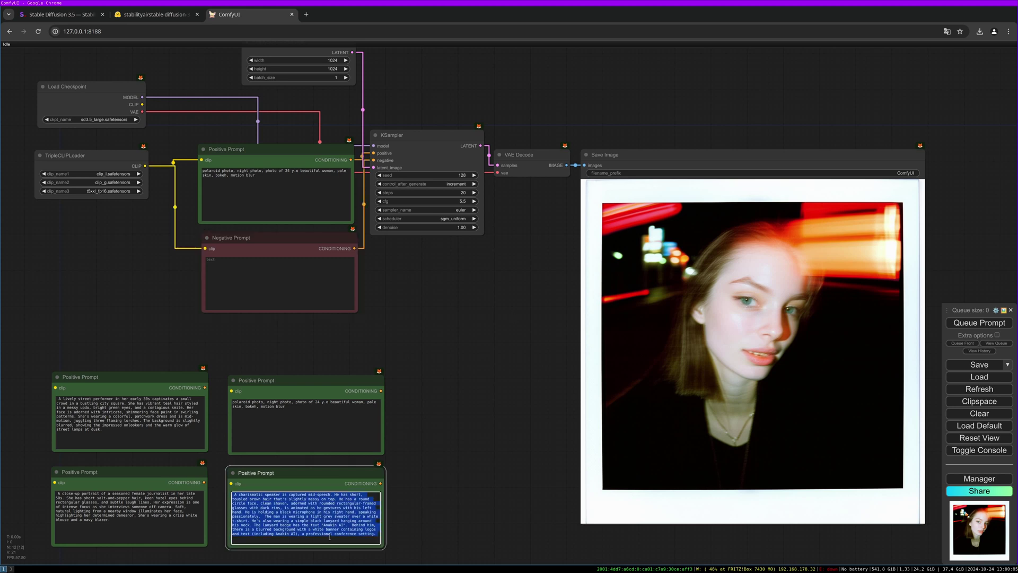
key("ctrl+c")
left_click(264, 191)
key("ctrl+a")
key("ctrl+v")
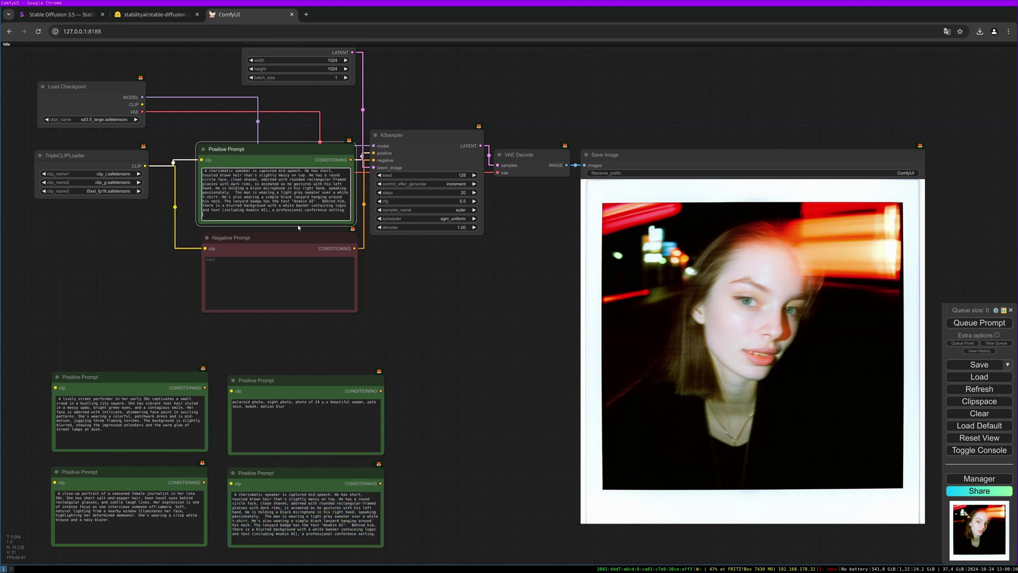
left_click(987, 324)
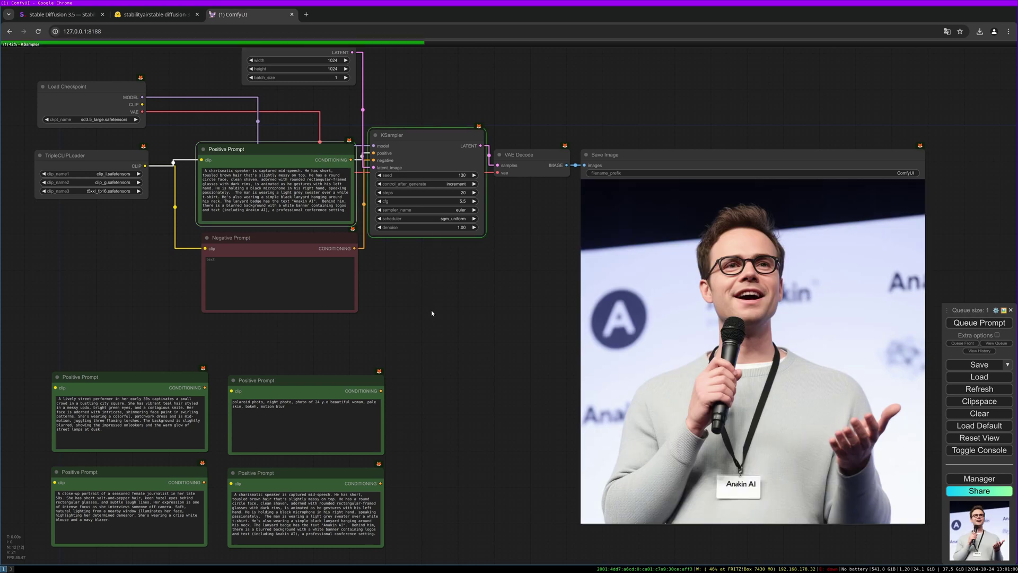
left_click_drag(318, 237, 313, 242)
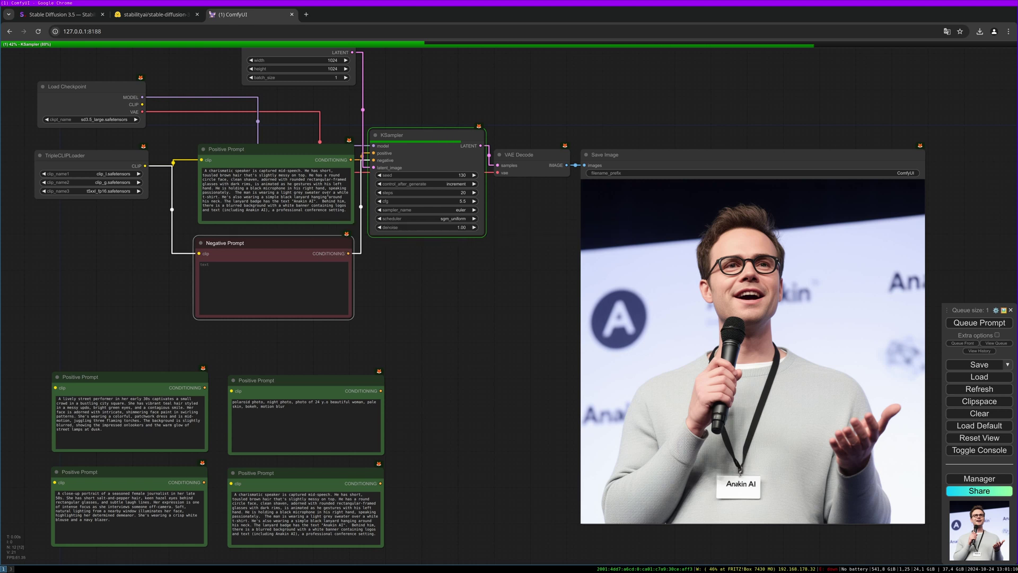
Replace the main Positive Prompt with the journalist prompt and queue it, producing seed 132
left_click_drag(268, 206, 274, 210)
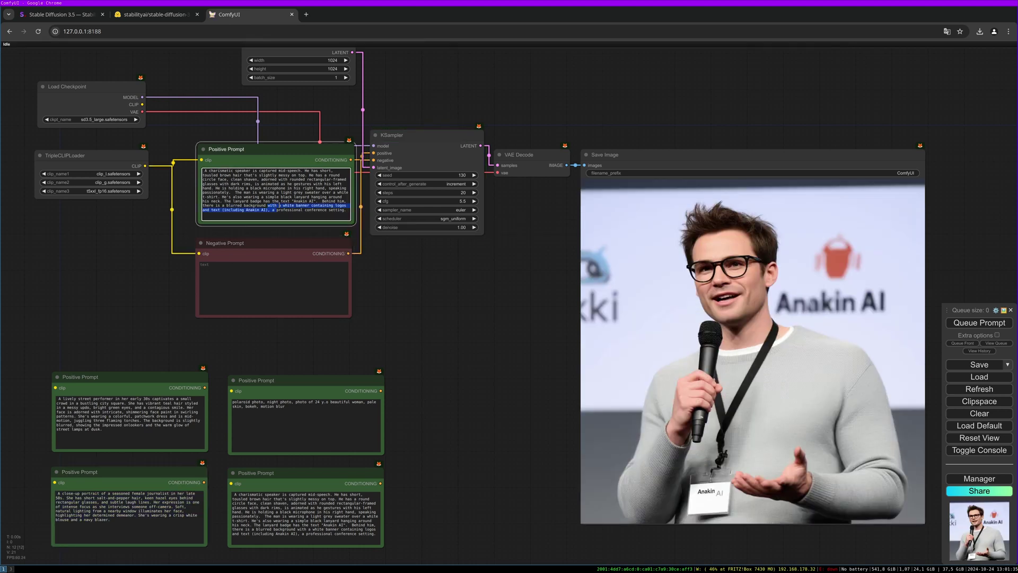
key("ctrl+a")
key("ctrl+v")
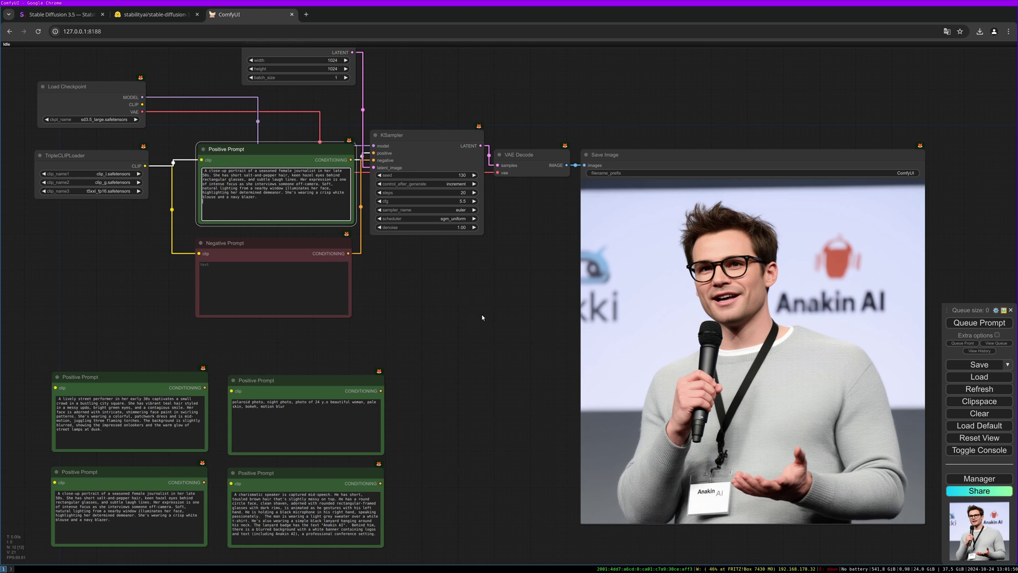
key("ctrl+Return")
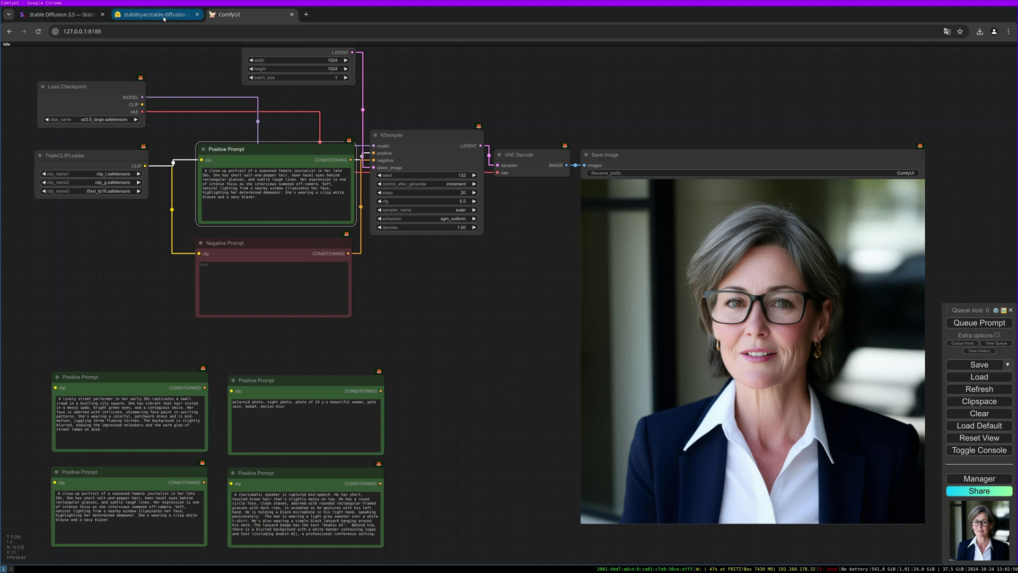
Load sd3.5_large_turbo.safetensors, set KSampler to 4 steps and cfg 1.2, and generate
left_click(117, 120)
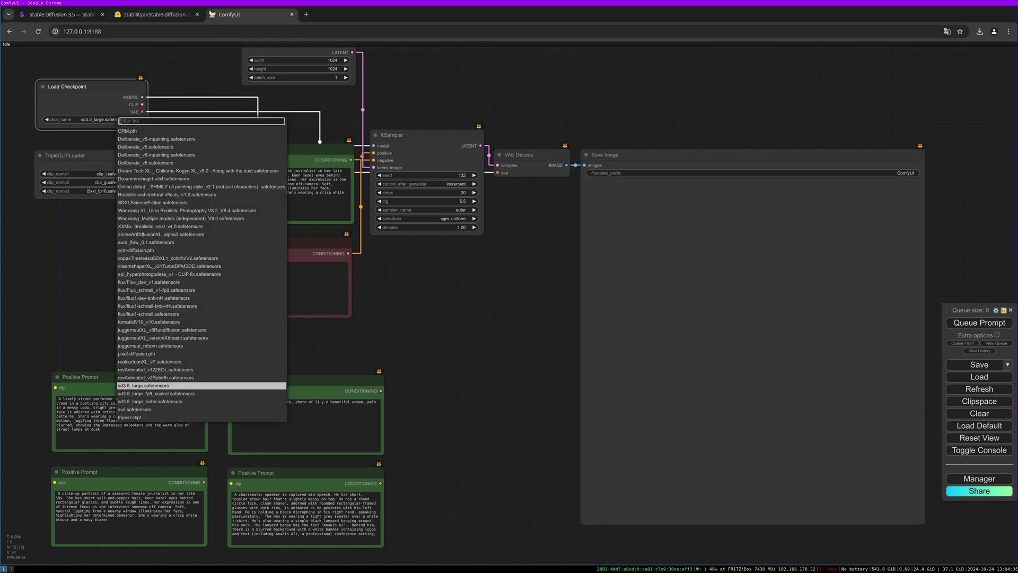
left_click(159, 401)
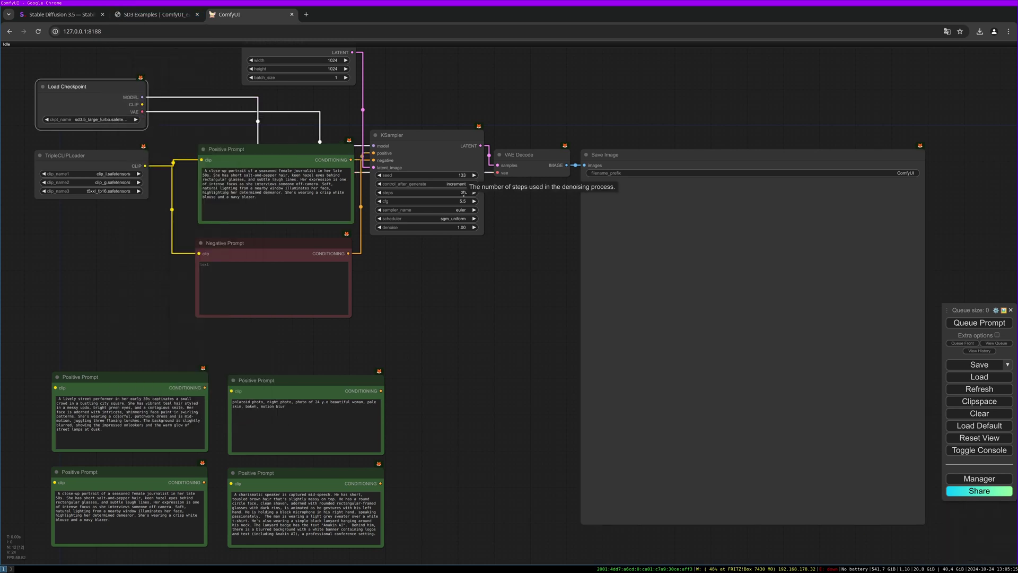
left_click(463, 193)
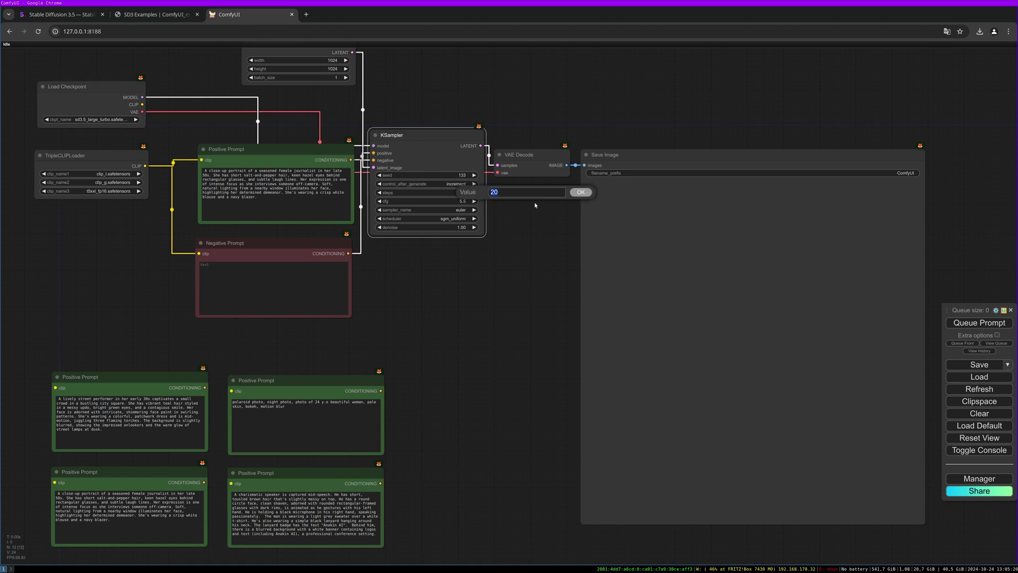
type("4")
left_click(581, 192)
left_click(459, 201)
type("1.2")
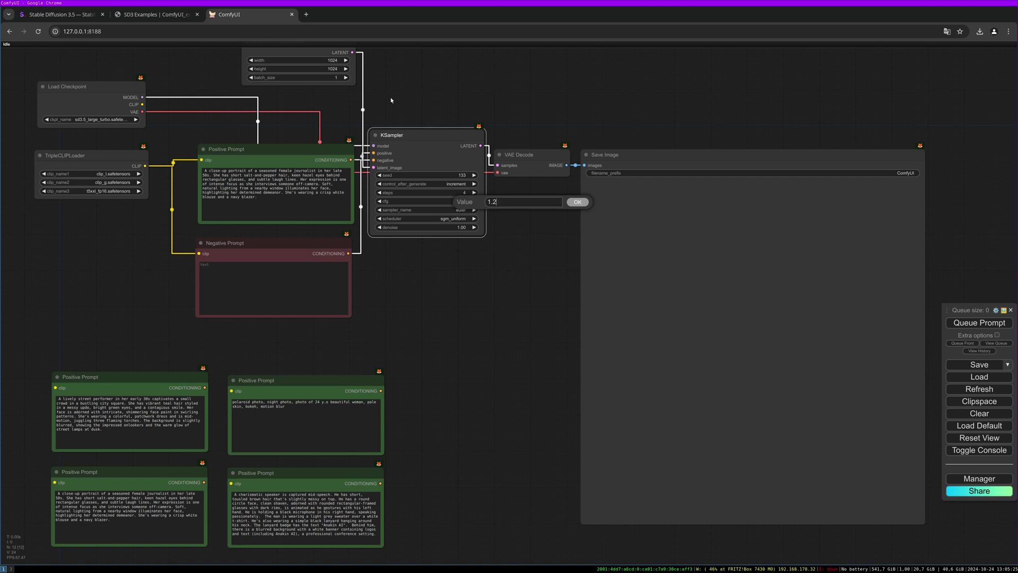
key("Return")
left_click(986, 323)
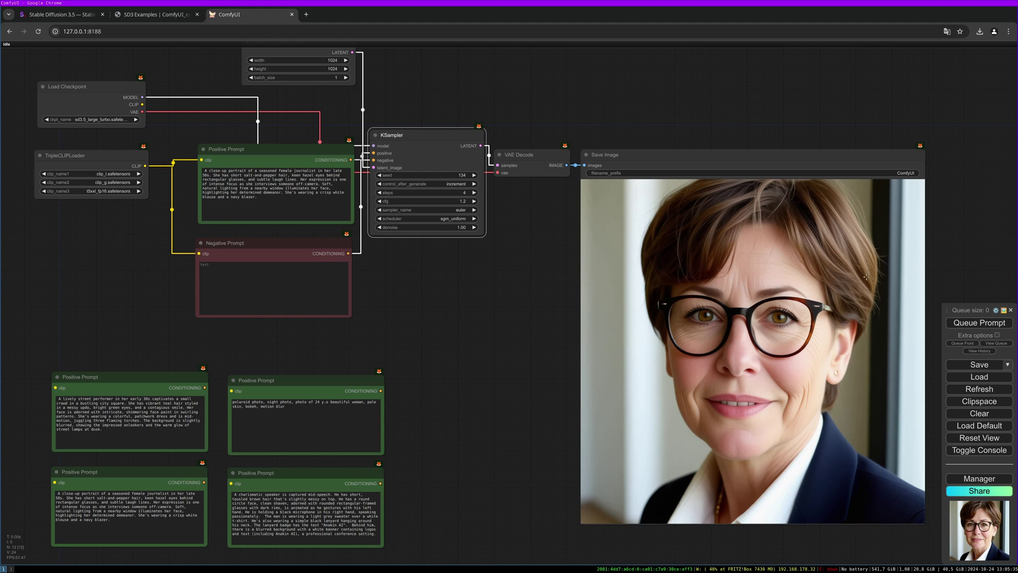
Queue five more Turbo journalist portraits, reaching seed 139
left_click(980, 322)
left_click(980, 322)
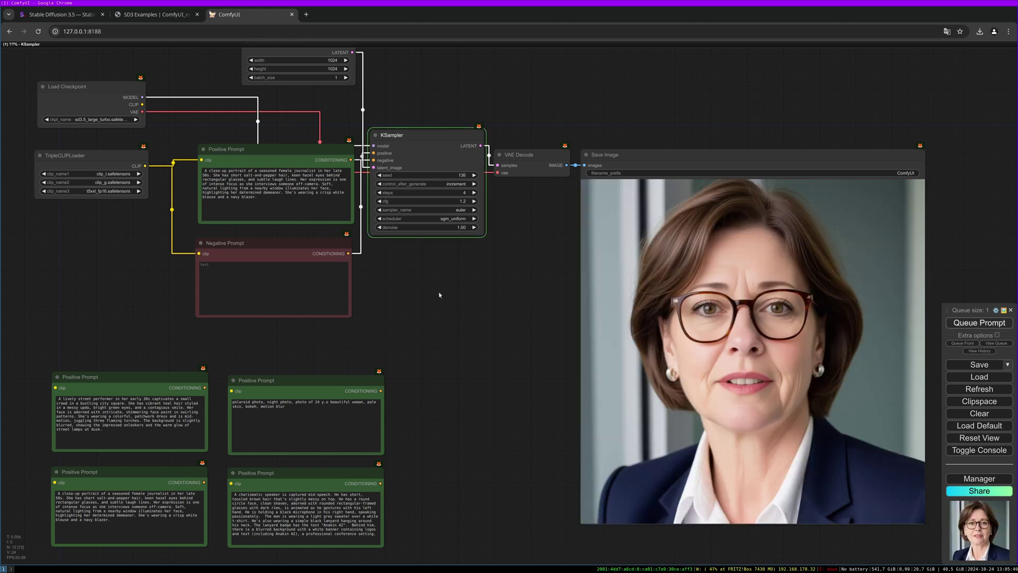
left_click(982, 323)
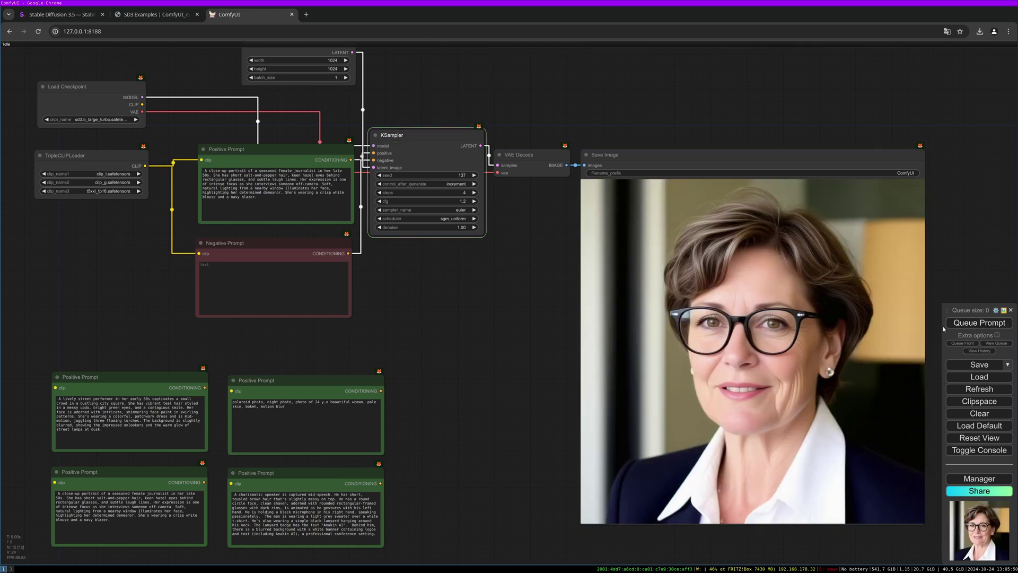
left_click(981, 323)
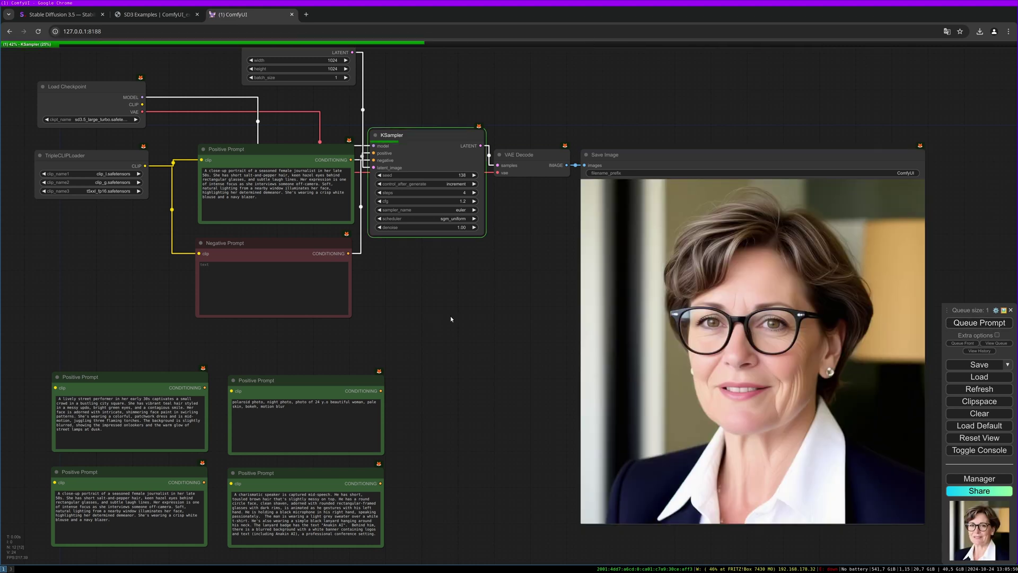
key("ctrl+Return")
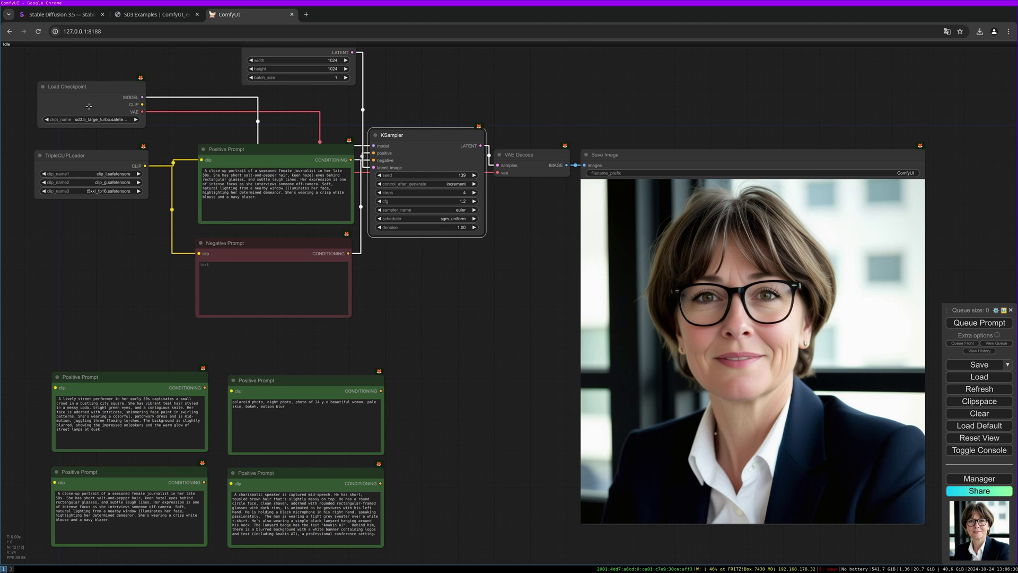
Load sd3.5_large_fp8_scaled and connect its built-in CLIP output to the prompt nodes
left_click(133, 121)
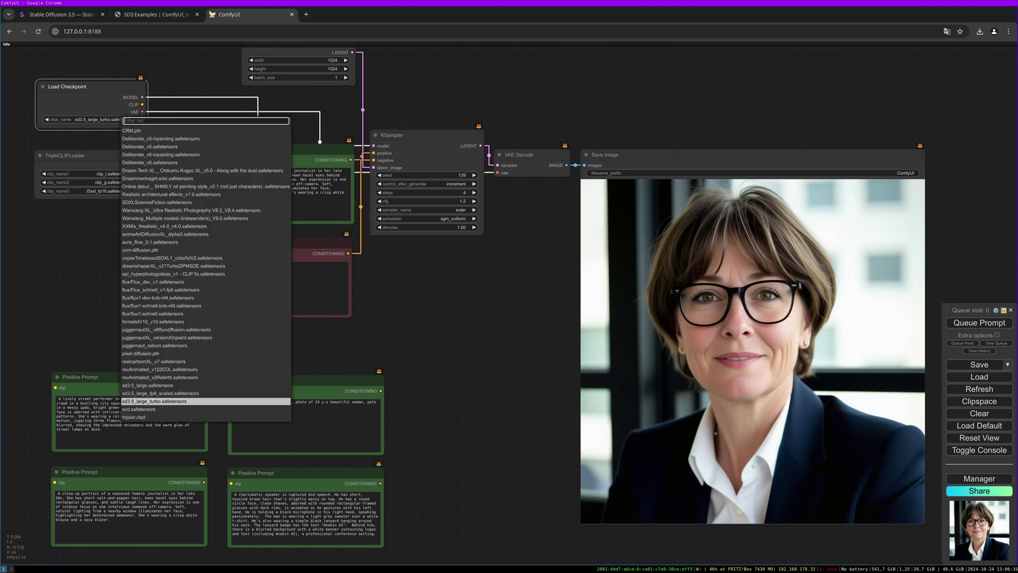
left_click(212, 395)
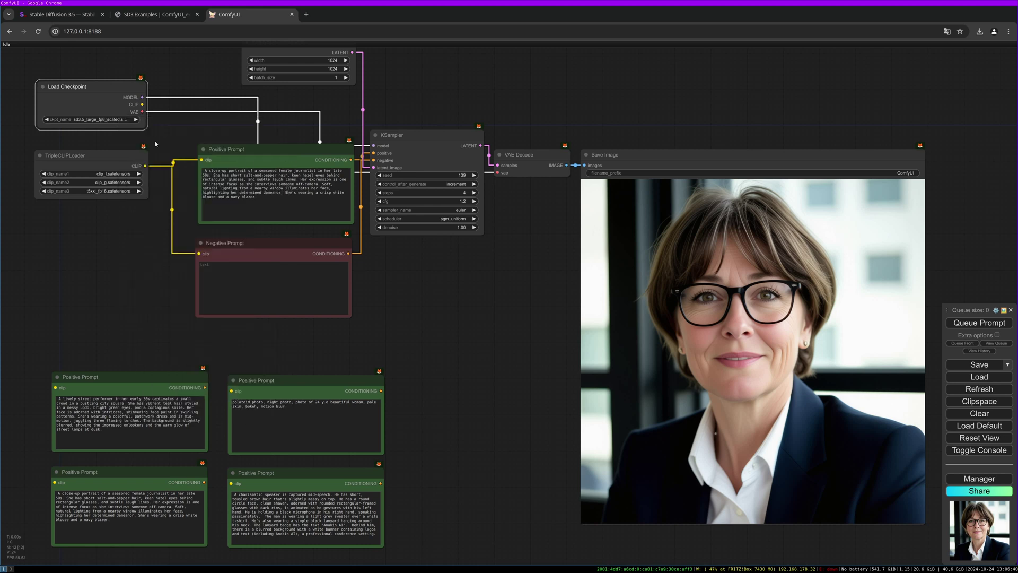
left_click(142, 159)
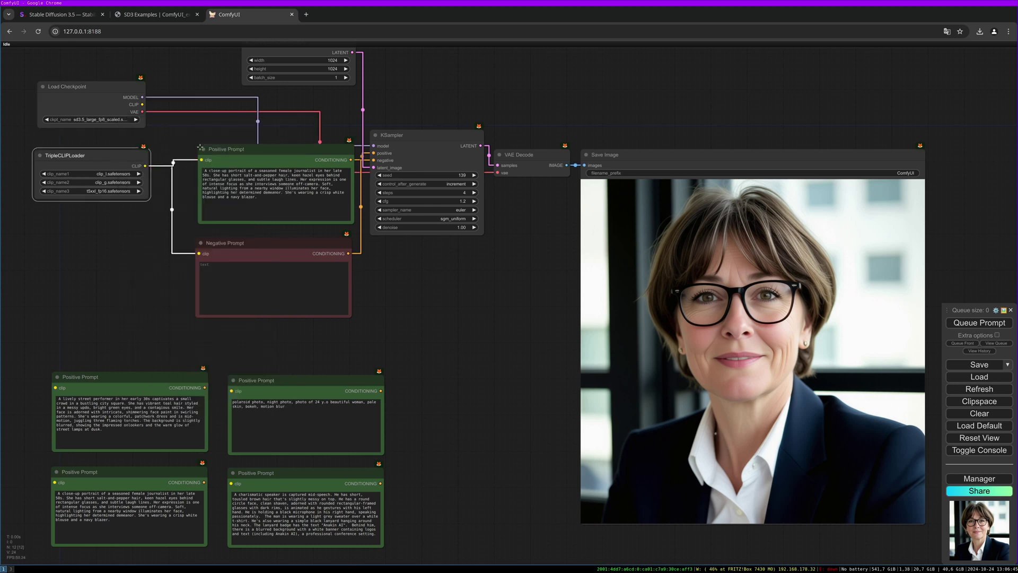
left_click_drag(142, 104, 200, 253)
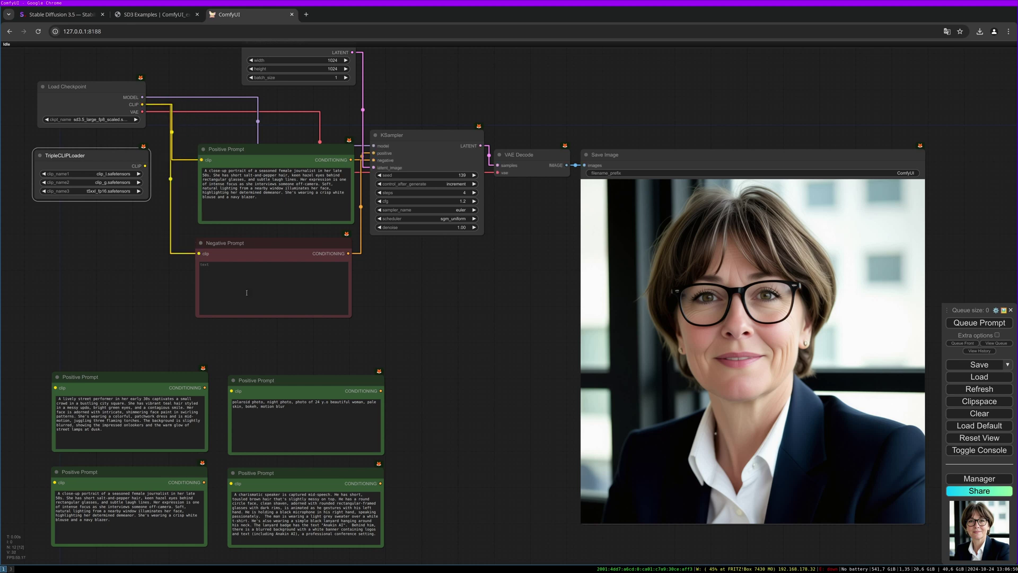
Set KSampler to 20 steps and cfg 4, then generate with the FP8-scaled checkpoint
left_click(469, 193)
type("20")
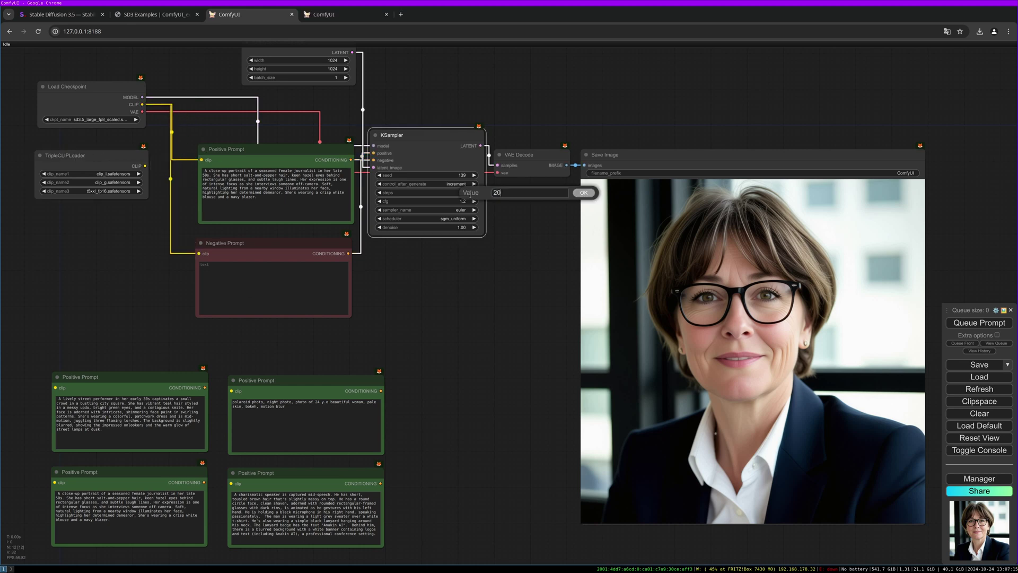
key("Return")
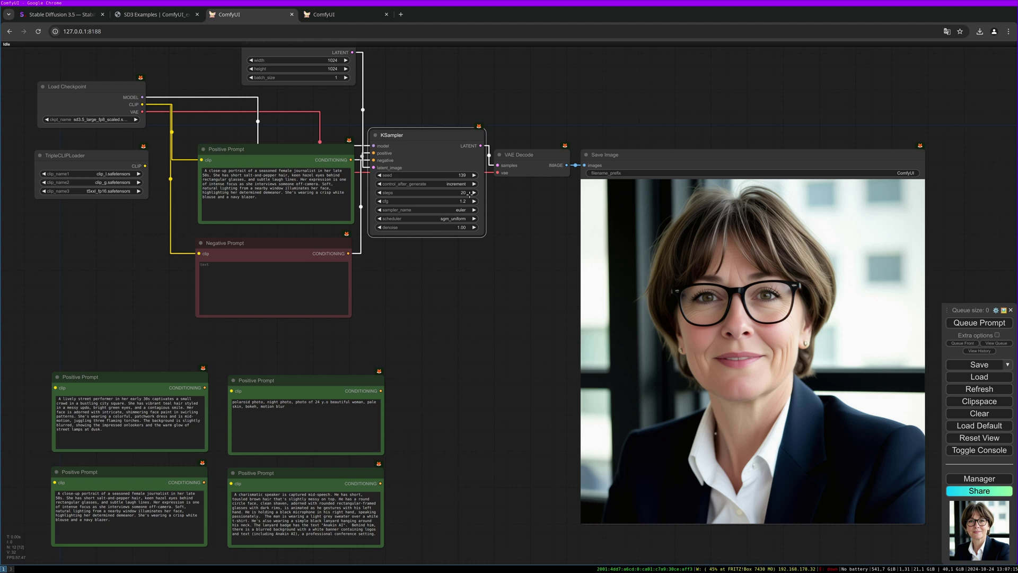
left_click(459, 201)
type("4")
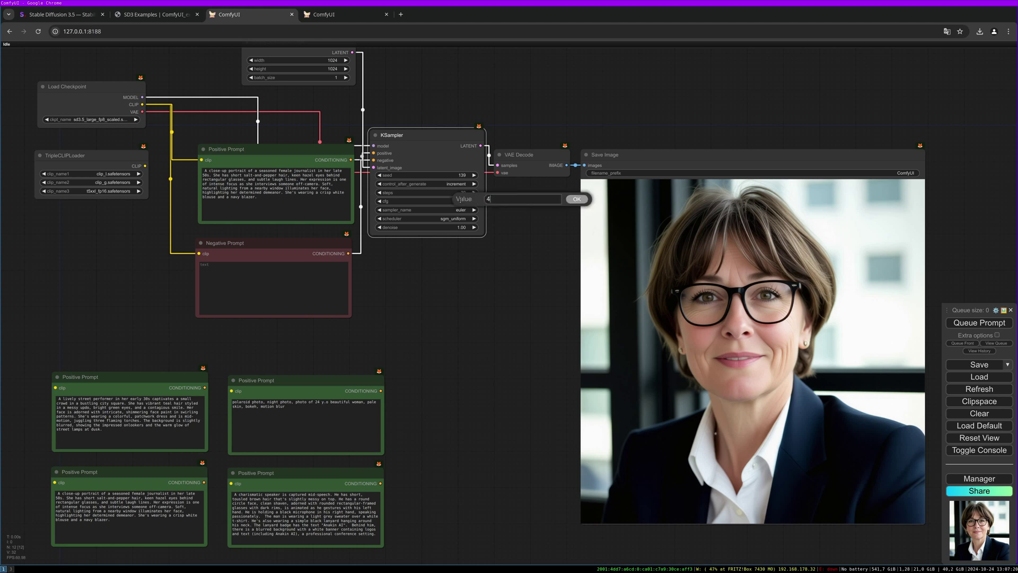
left_click(577, 200)
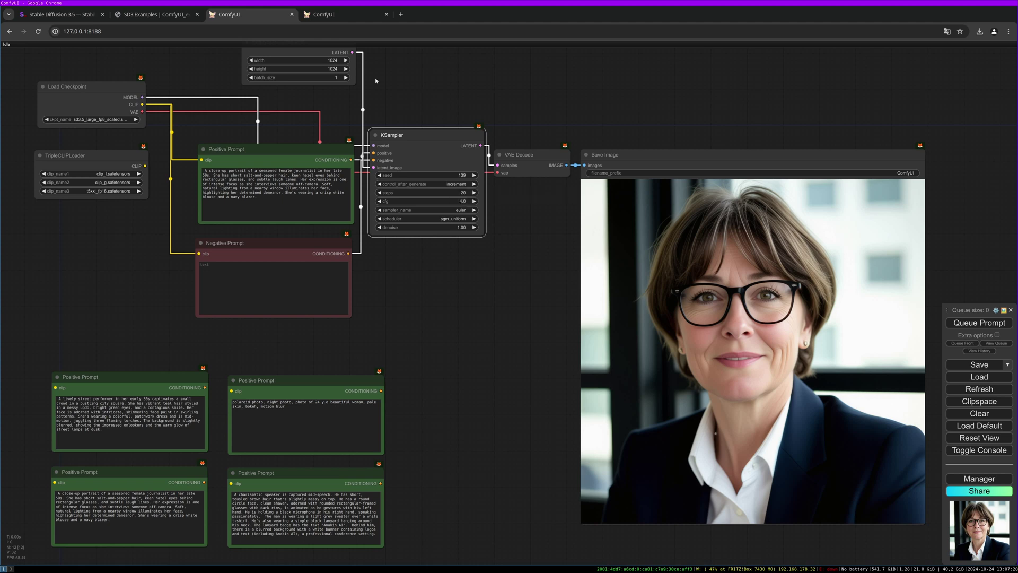
left_click(980, 322)
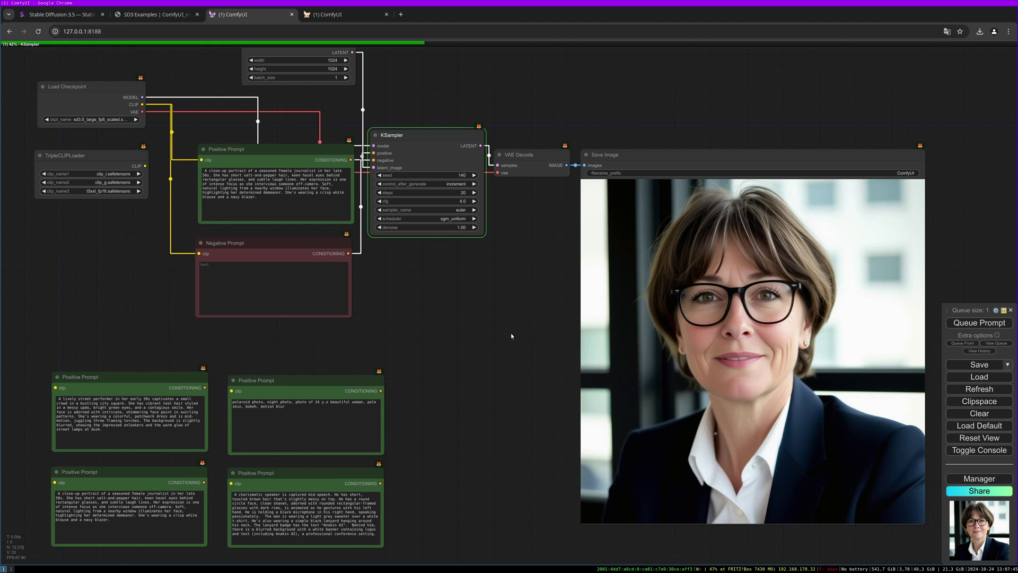